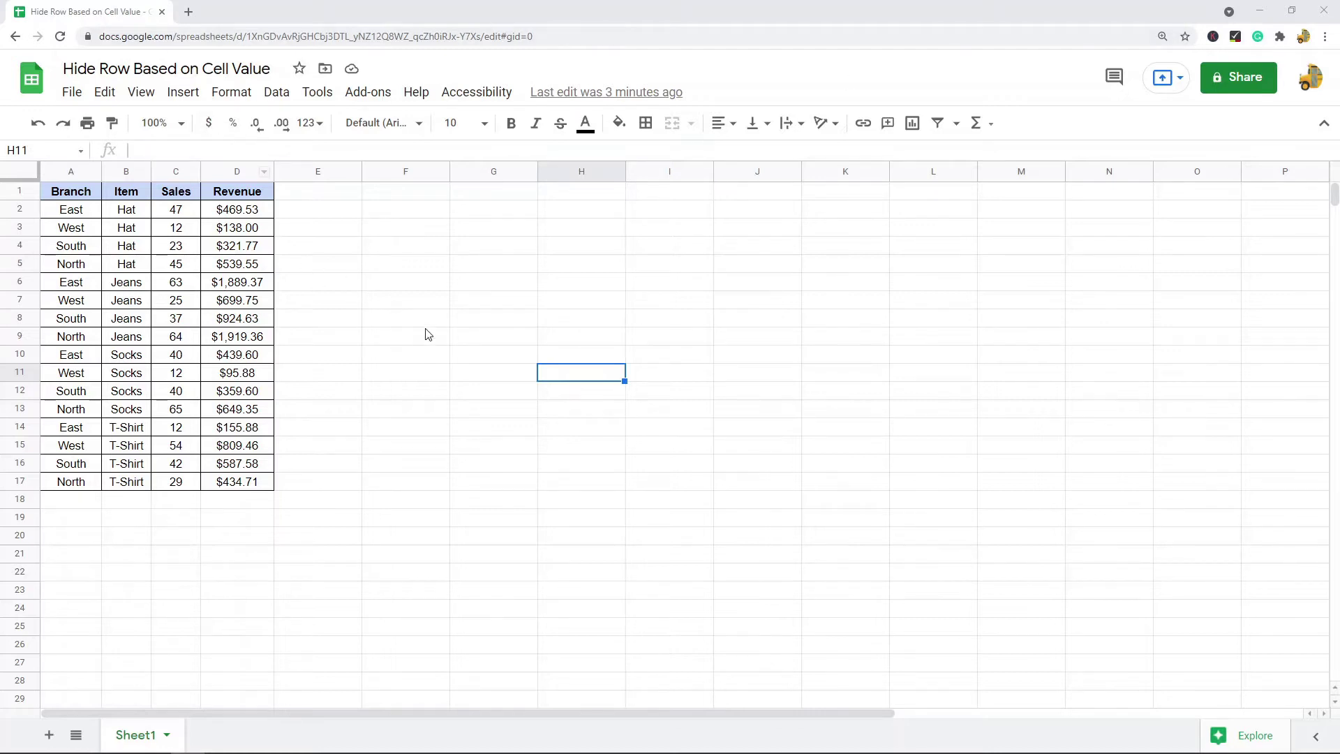
Step: Try out selections of the sales table A1:D17 and the Revenue values in column D
{"action": "left_click", "coordinate": [66, 191]}
{"action": "left_click", "coordinate": [244, 482], "text": "shift"}
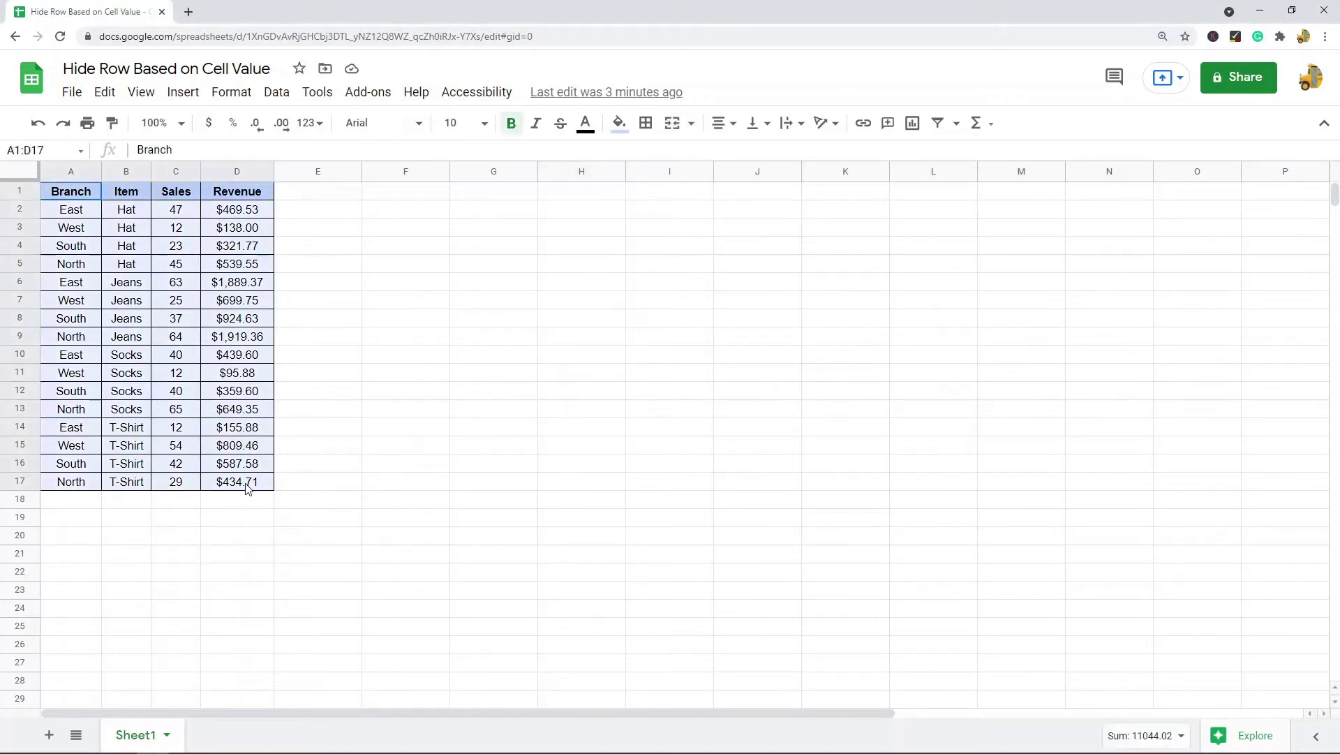
{"action": "left_click", "coordinate": [243, 214]}
{"action": "left_click_drag", "start_coordinate": [244, 218], "coordinate": [244, 391]}
{"action": "left_click", "coordinate": [503, 358]}
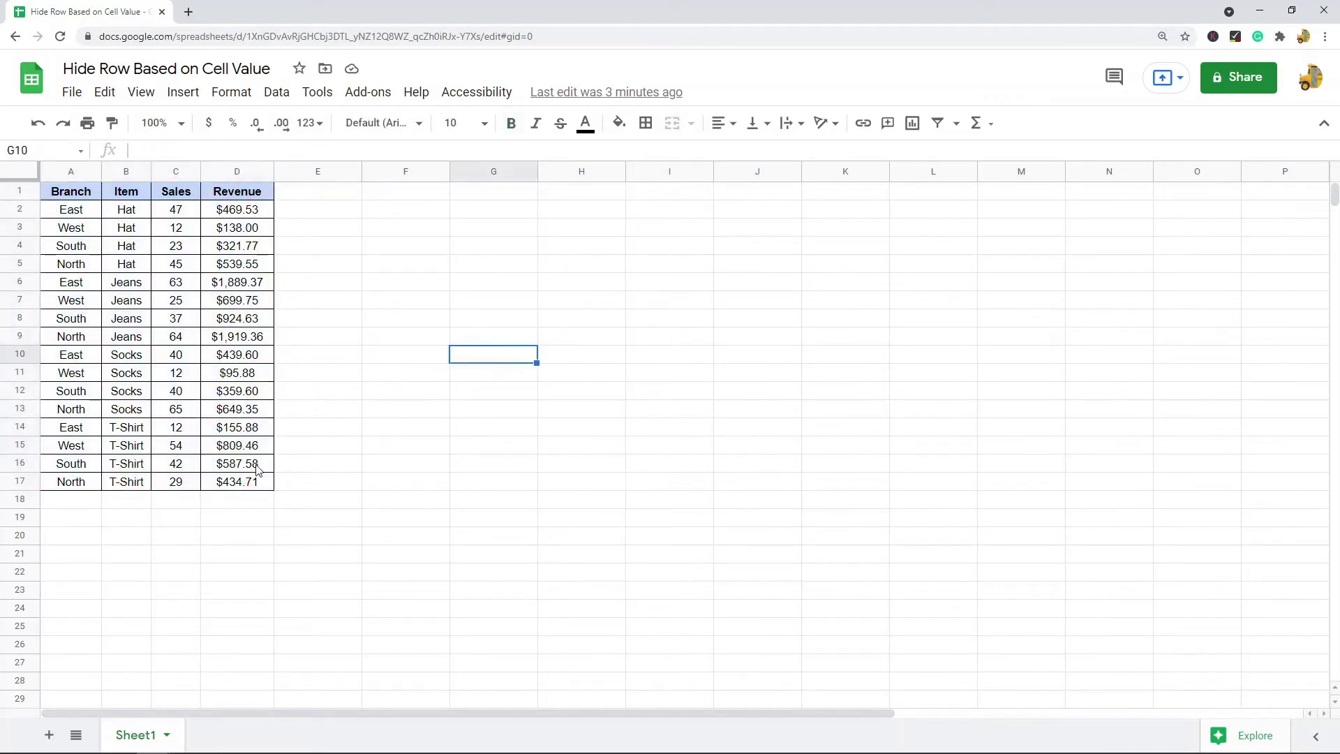
{"action": "left_click", "coordinate": [257, 482]}
{"action": "left_click", "coordinate": [253, 195], "text": "shift"}
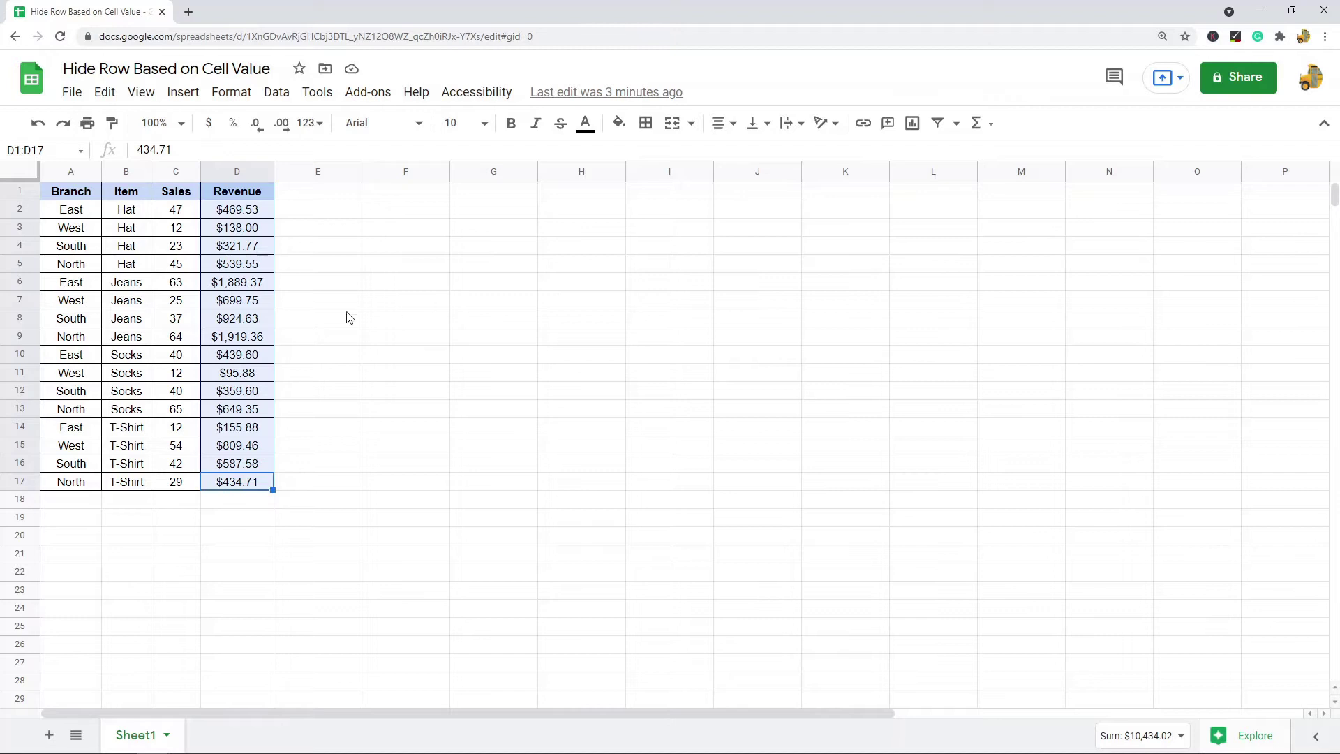
{"action": "left_click", "coordinate": [447, 282]}
Step: Reselect cell D2, the table A1:D17, row 17 and cell D17, then clear the selection
{"action": "left_click", "coordinate": [257, 213]}
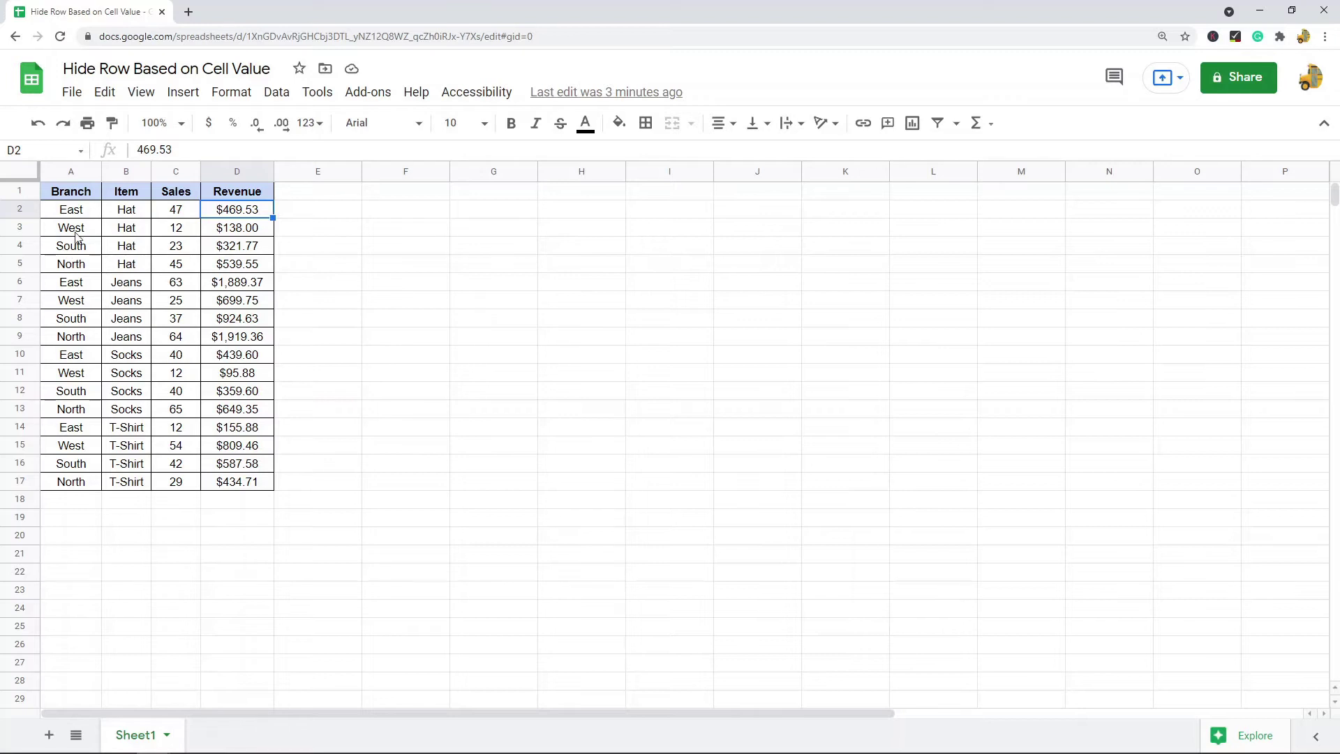
{"action": "left_click", "coordinate": [73, 197]}
{"action": "left_click", "coordinate": [269, 485], "text": "shift"}
{"action": "left_click", "coordinate": [479, 506]}
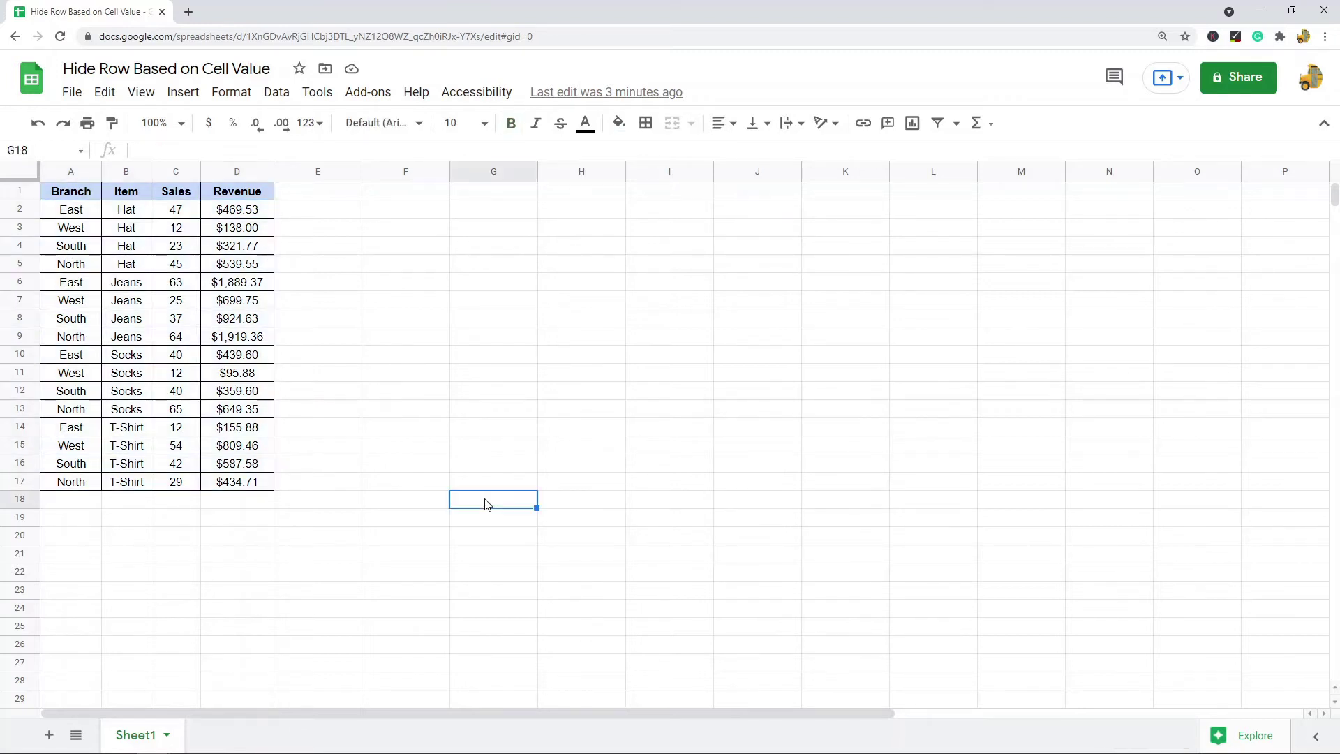
{"action": "left_click", "coordinate": [20, 487]}
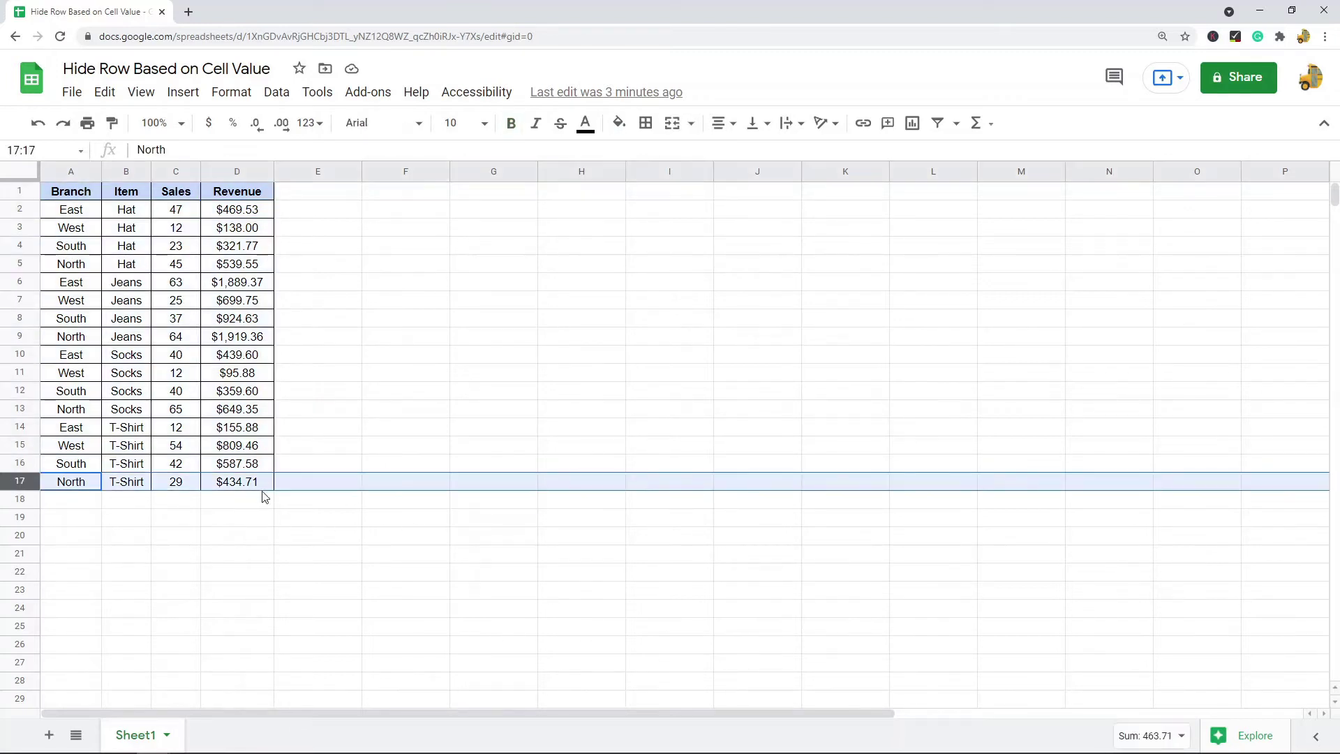
{"action": "left_click", "coordinate": [252, 488]}
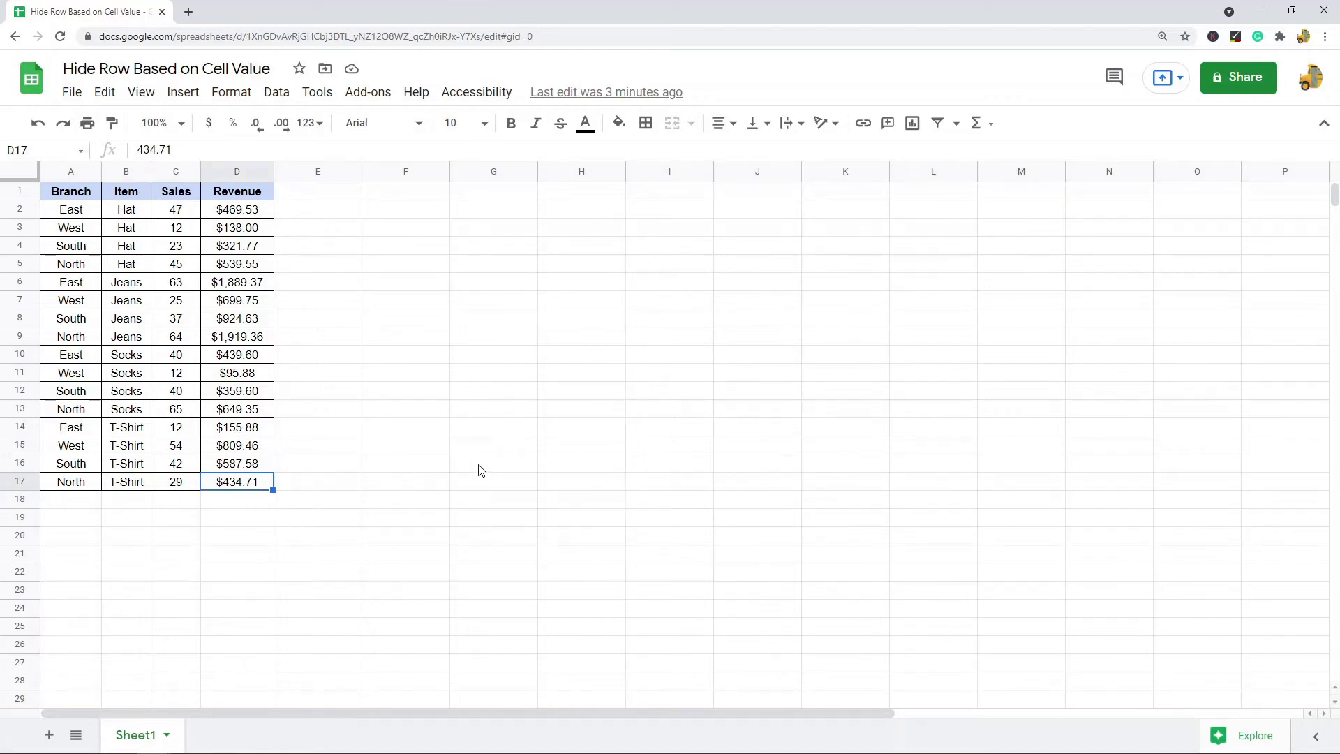
{"action": "left_click", "coordinate": [531, 415]}
Step: Select A1:D17 and create a filter over the whole sales table
{"action": "left_click", "coordinate": [60, 195]}
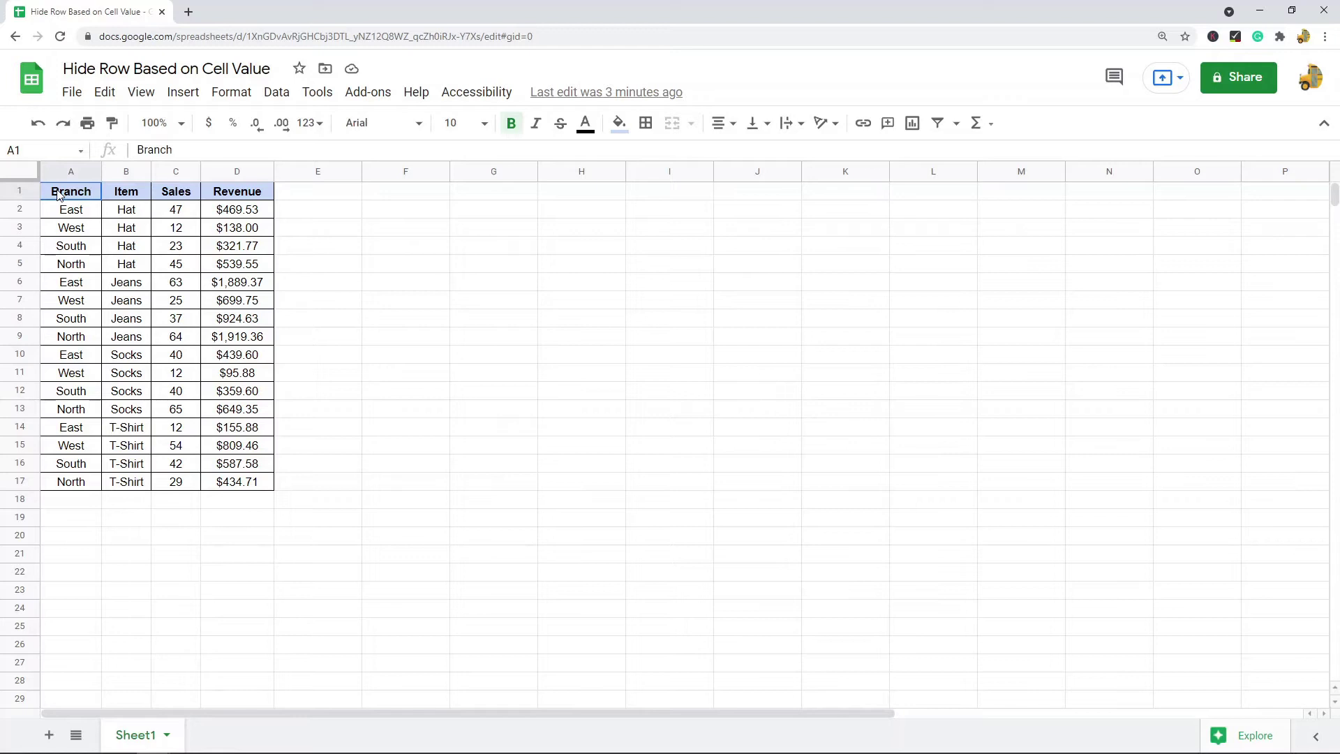
{"action": "left_click_drag", "start_coordinate": [59, 195], "coordinate": [244, 485]}
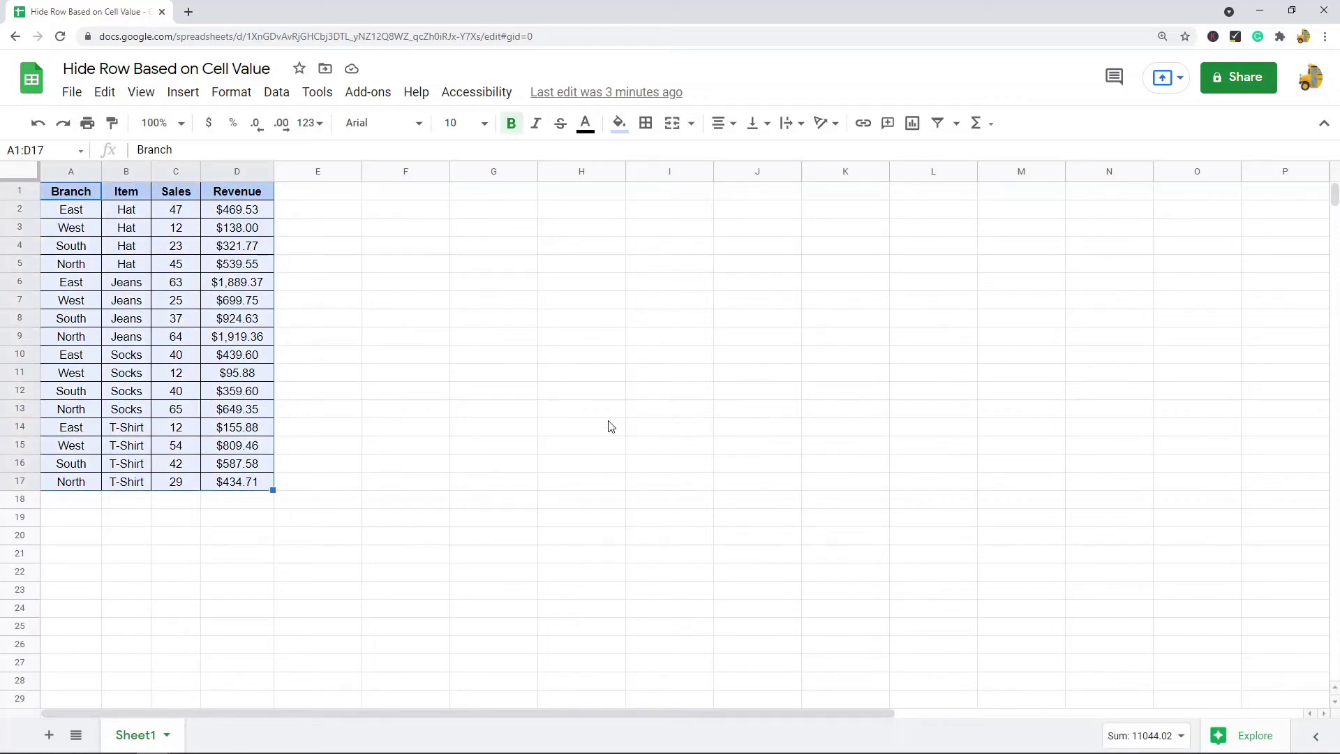
{"action": "left_click", "coordinate": [275, 94]}
{"action": "left_click", "coordinate": [323, 291]}
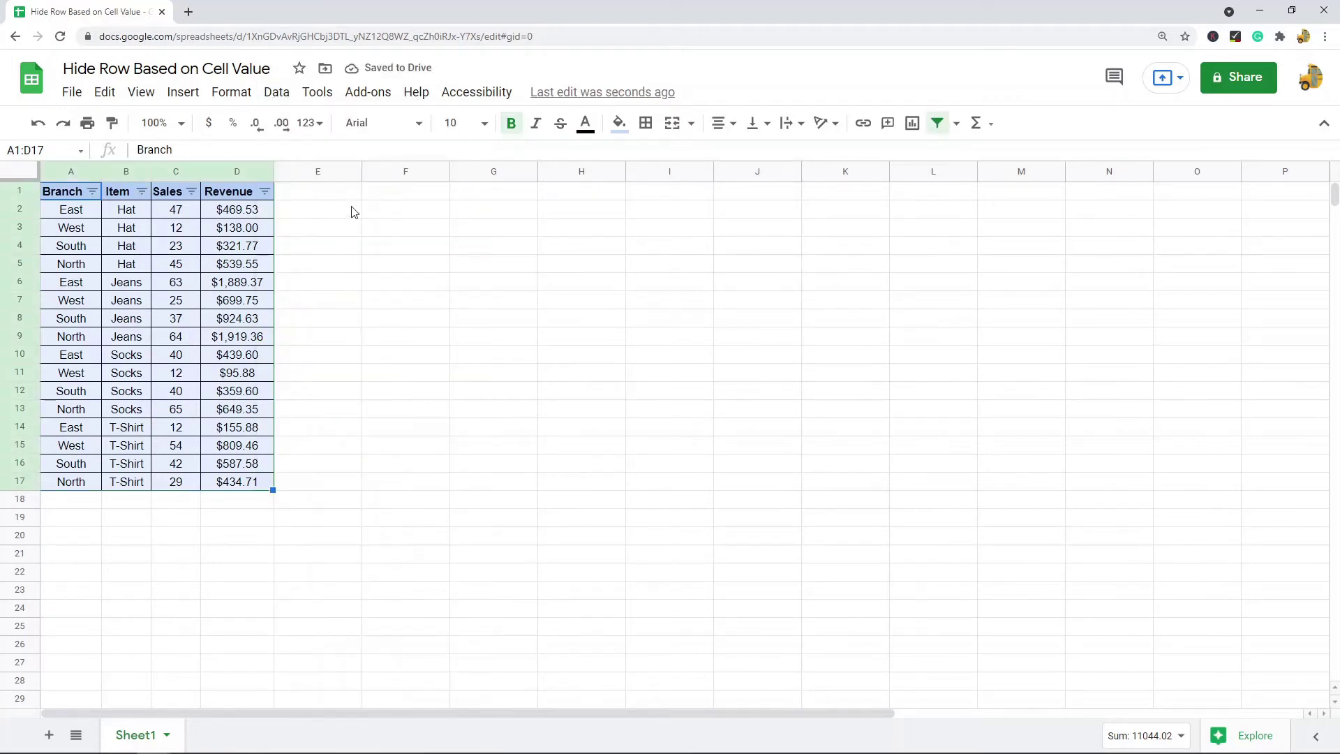
{"action": "left_click", "coordinate": [405, 319]}
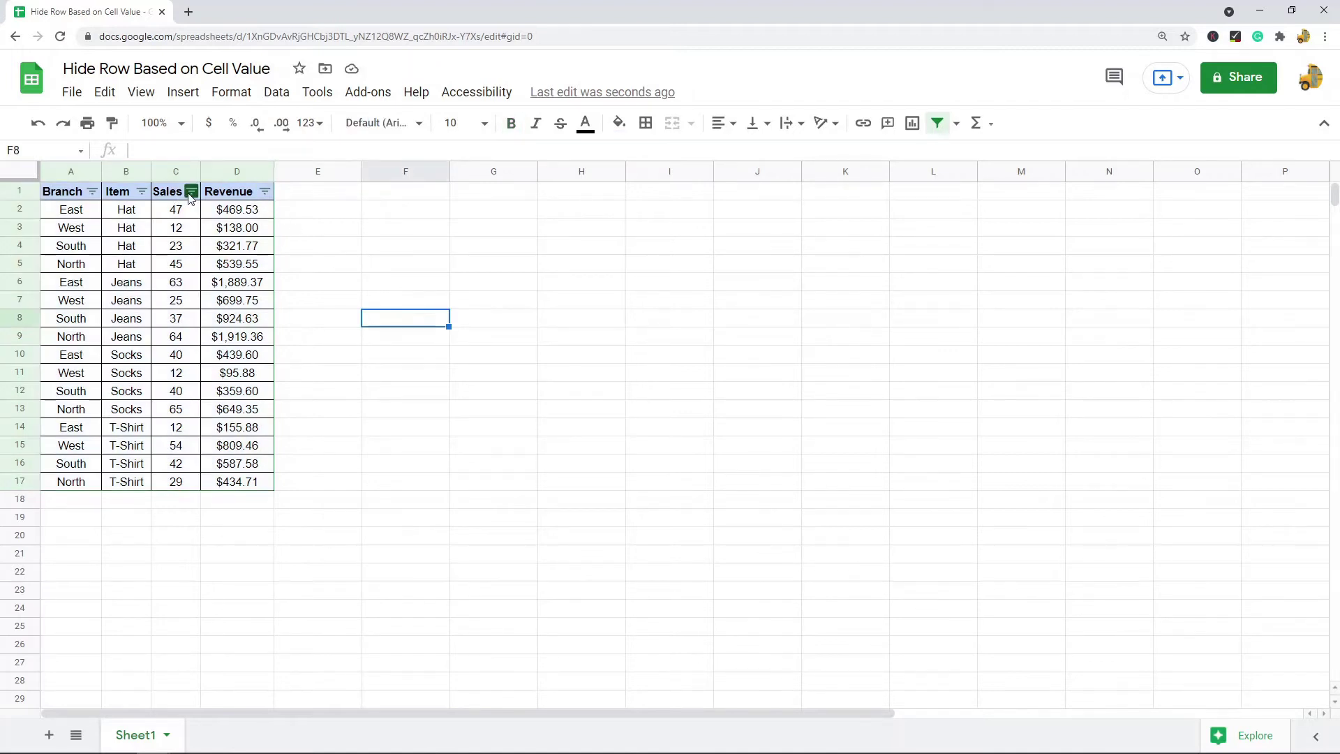
Step: Open the Revenue (D1) filter menu and expand the Filter by condition choices
{"action": "left_click", "coordinate": [266, 193]}
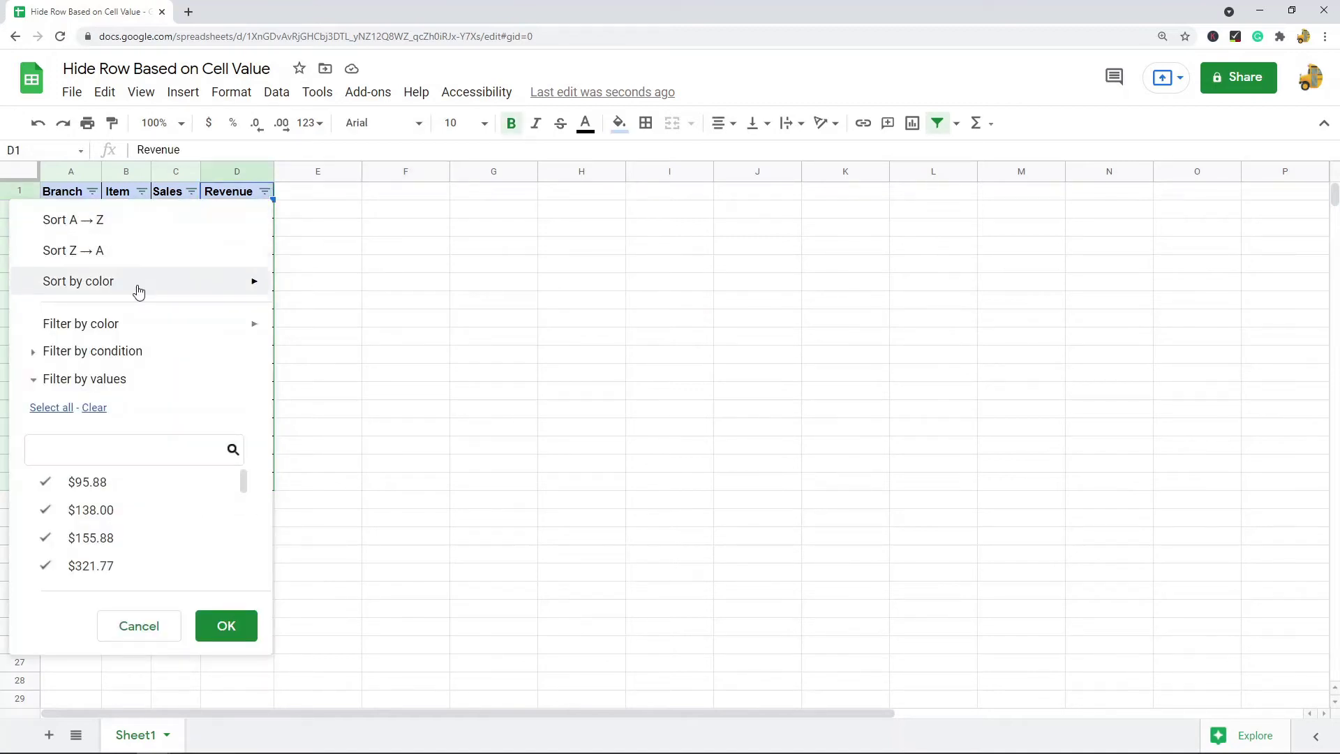
{"action": "mouse_move", "coordinate": [102, 334]}
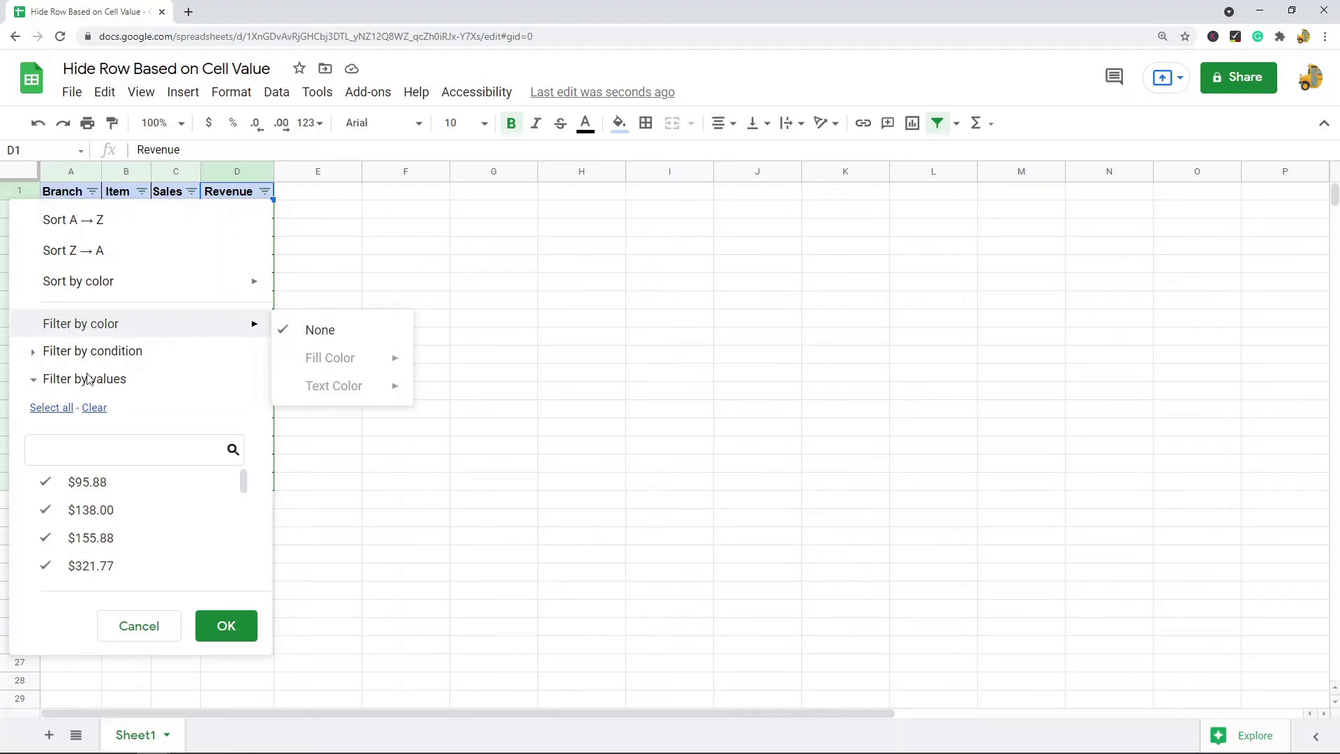
{"action": "left_click", "coordinate": [34, 379]}
{"action": "left_click", "coordinate": [35, 378]}
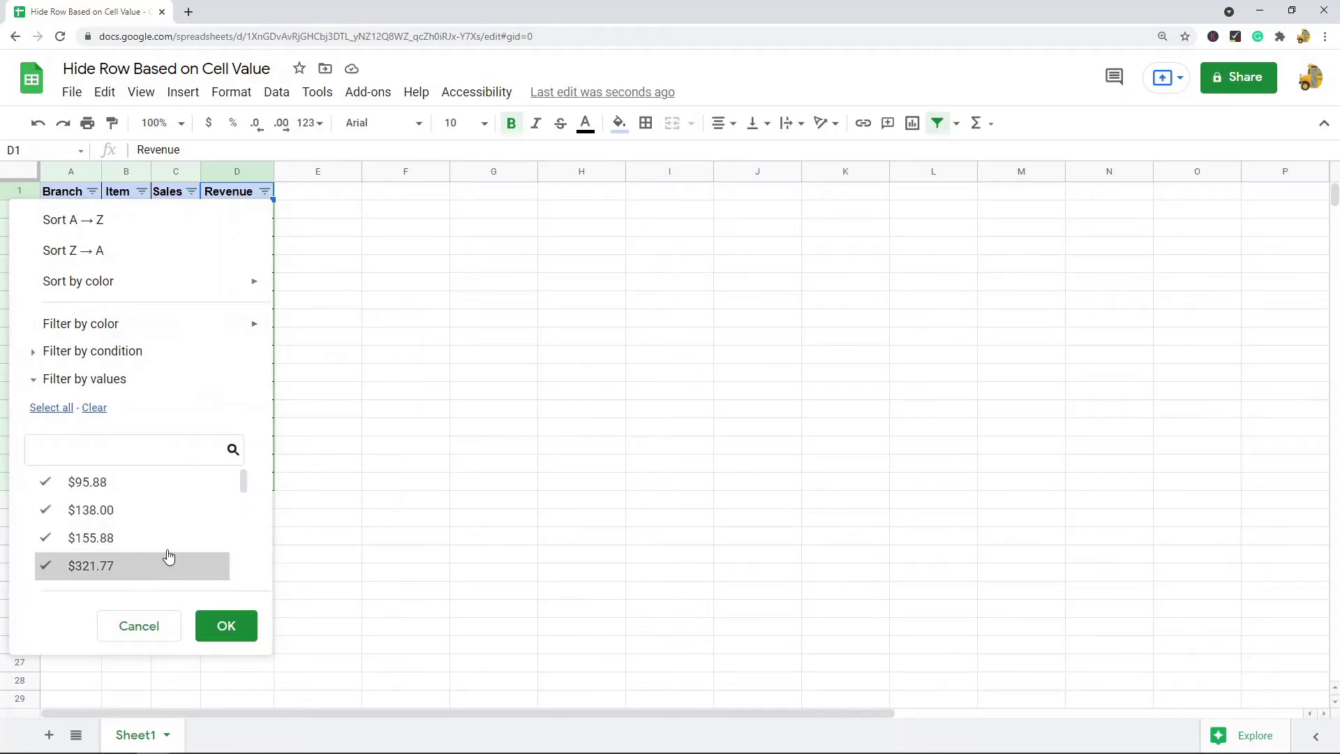
{"action": "mouse_move", "coordinate": [245, 479]}
{"action": "left_mouse_down"}
{"action": "mouse_move", "coordinate": [234, 586]}
{"action": "mouse_move", "coordinate": [236, 449]}
{"action": "mouse_move", "coordinate": [242, 515]}
{"action": "mouse_move", "coordinate": [239, 462]}
{"action": "left_mouse_up"}
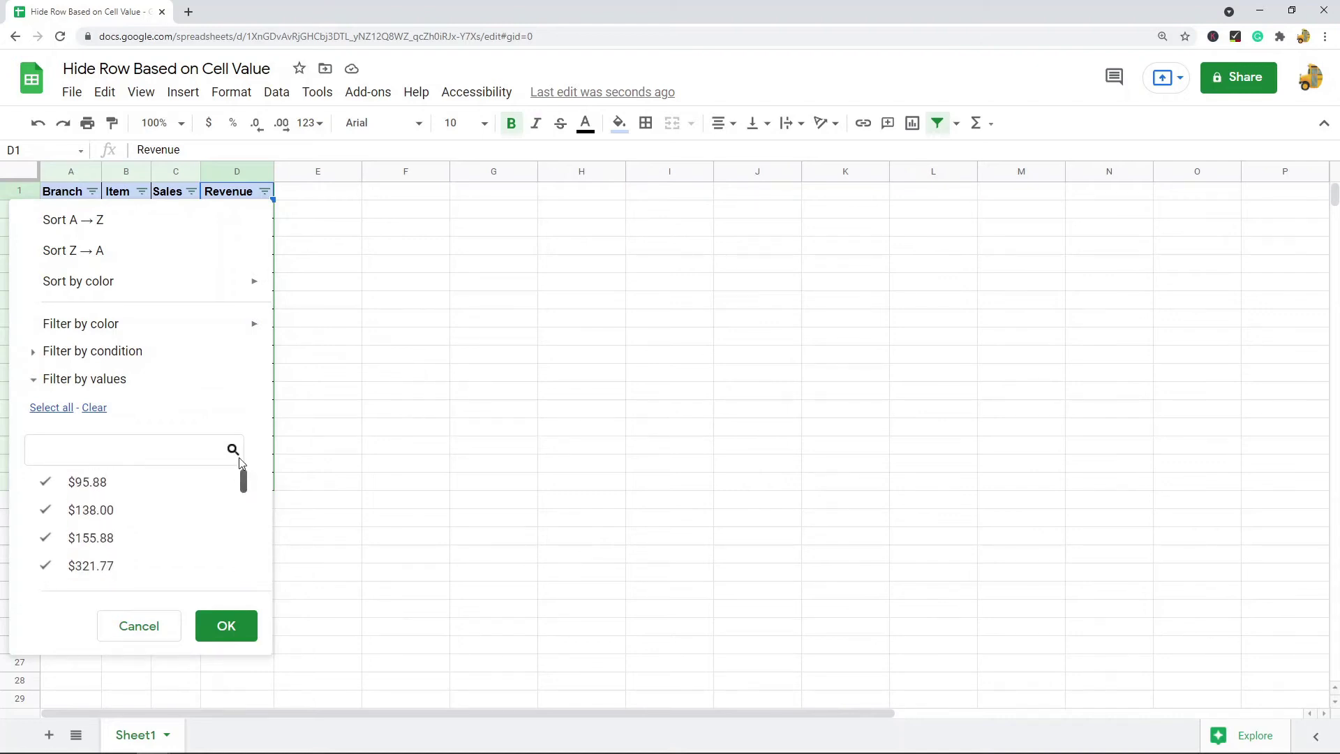
{"action": "left_click", "coordinate": [33, 352]}
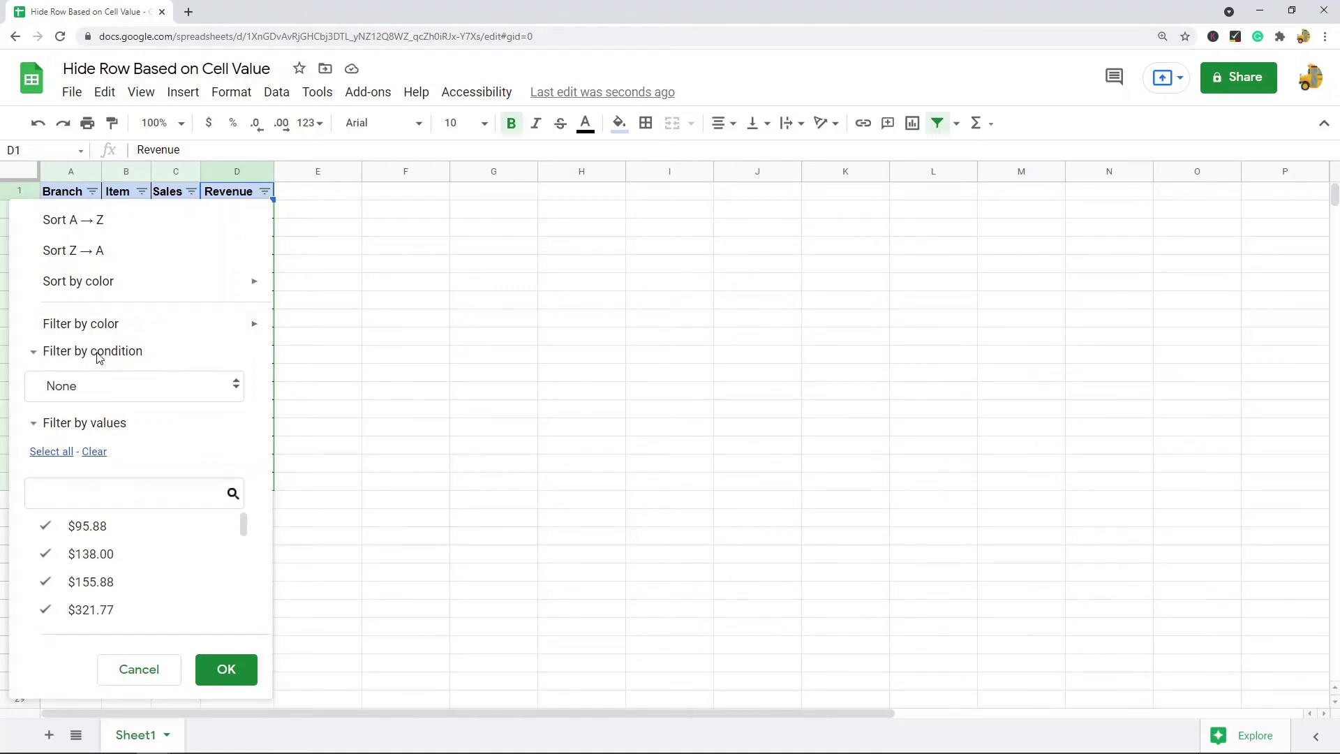
Step: Filter Revenue to 'Greater than' 700, leaving only rows 6, 8, 9 and 15 visible
{"action": "left_click", "coordinate": [180, 391]}
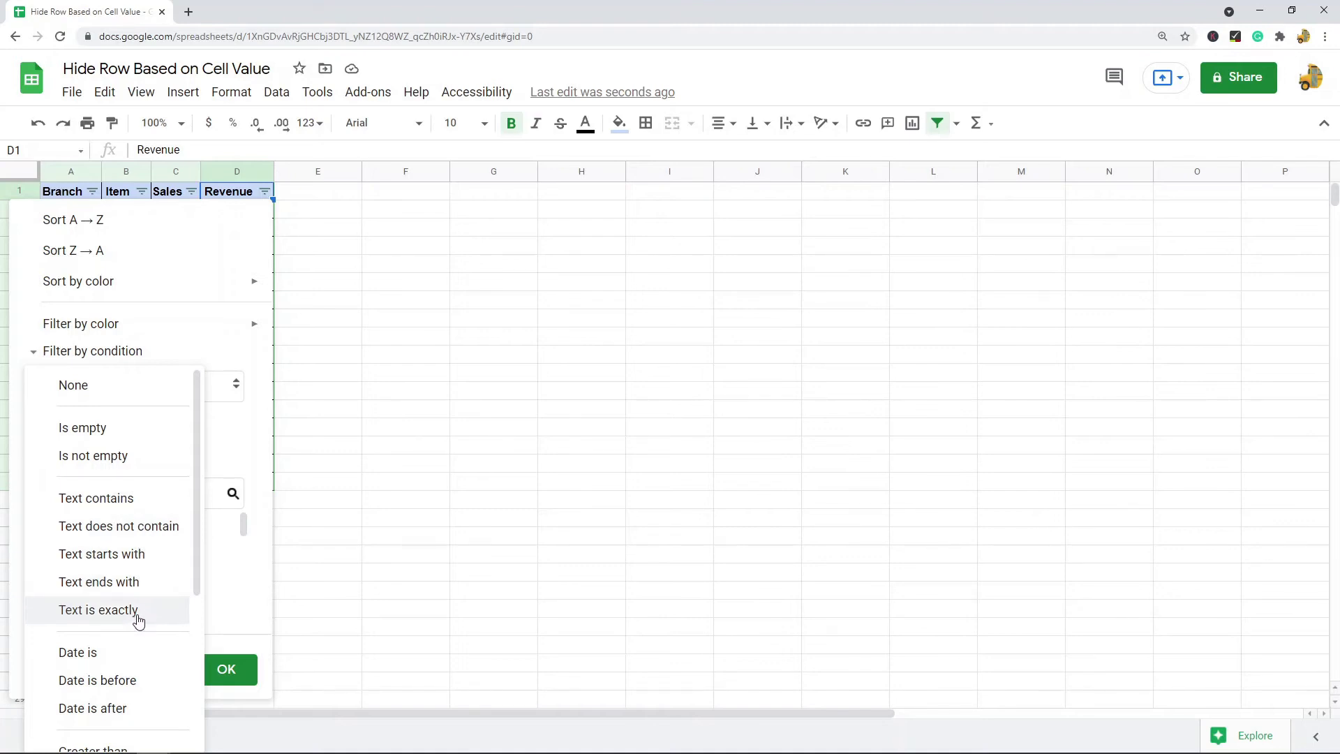
{"action": "scroll", "coordinate": [139, 620], "scroll_direction": "down", "scroll_amount": 2}
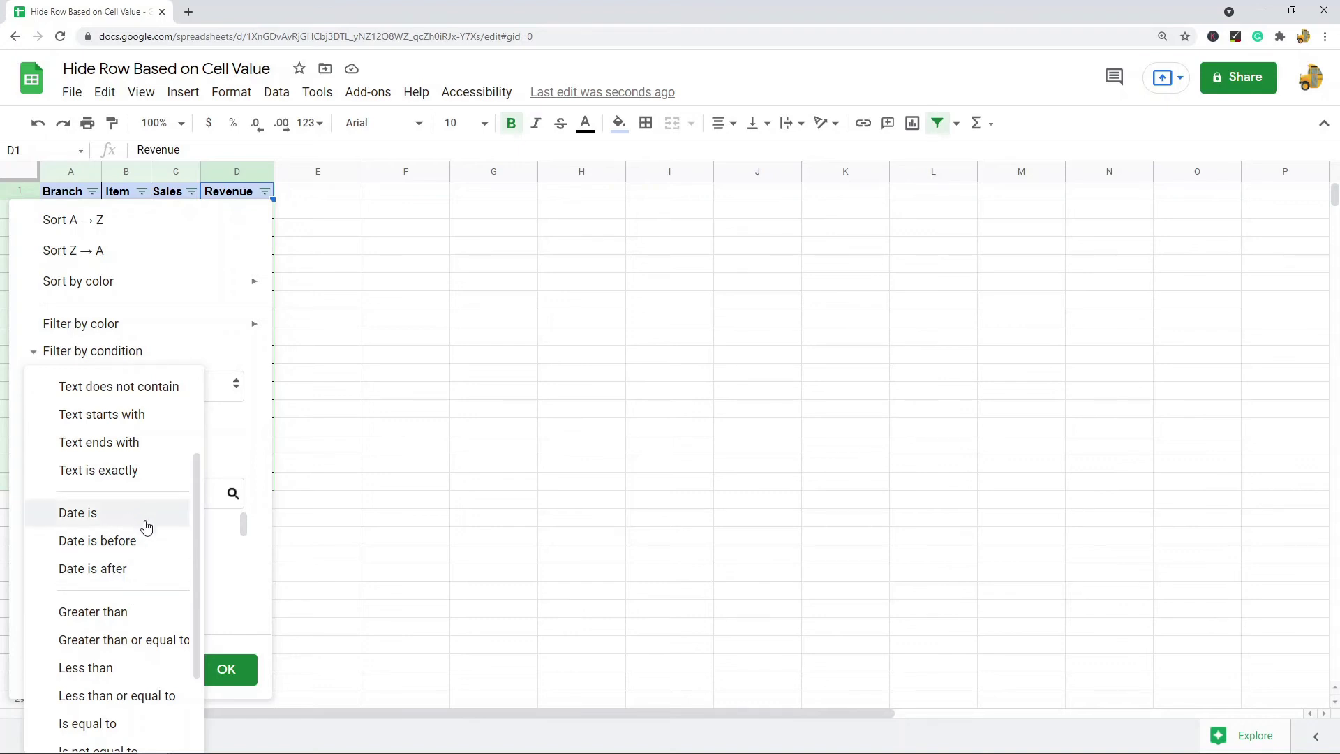
{"action": "scroll", "coordinate": [146, 527], "scroll_direction": "down", "scroll_amount": 2}
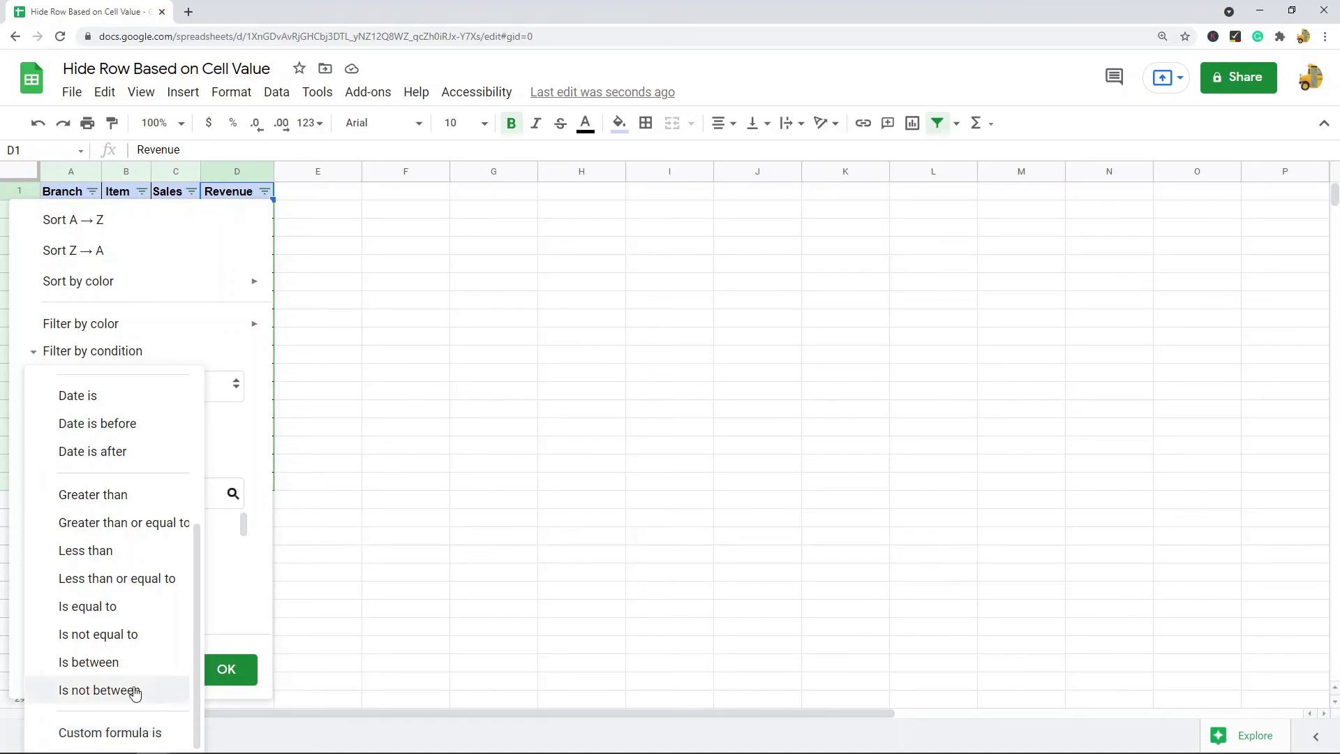
{"action": "left_click", "coordinate": [96, 498]}
{"action": "left_click", "coordinate": [151, 436]}
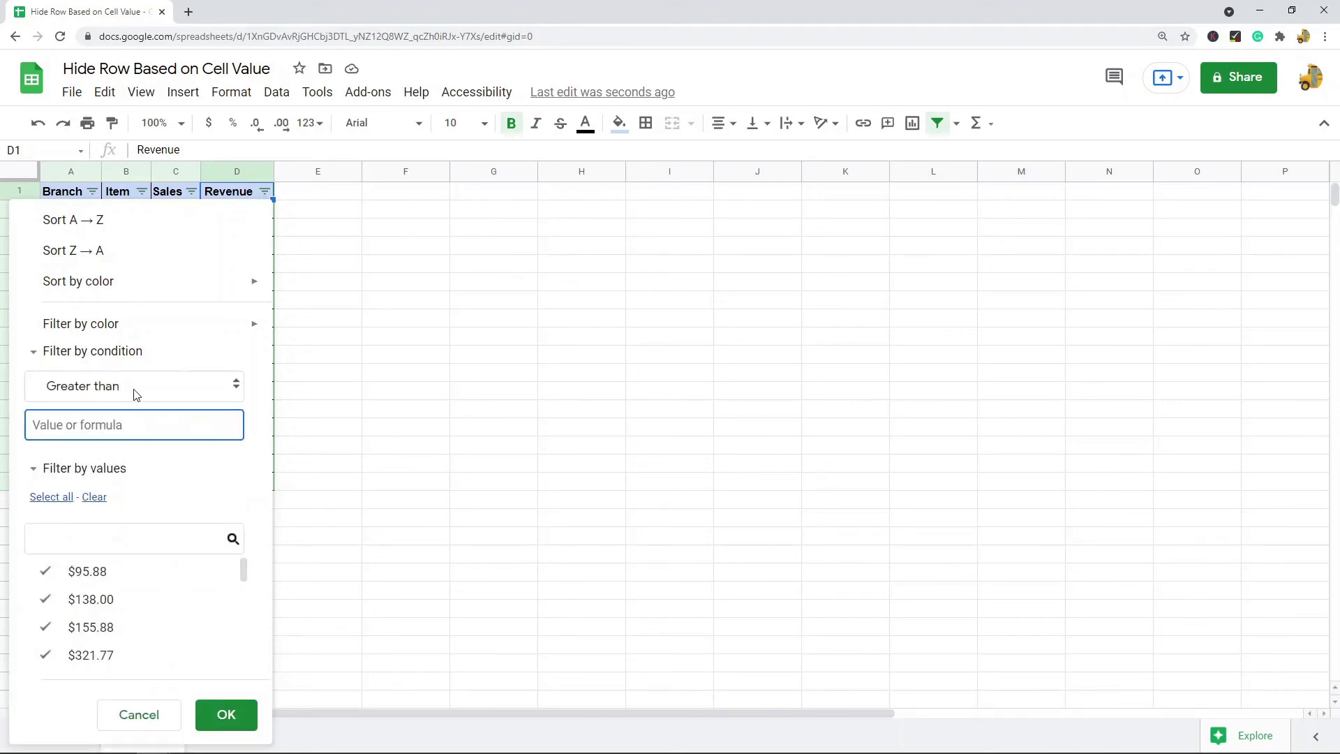
{"action": "type", "text": "700"}
{"action": "left_click", "coordinate": [224, 716]}
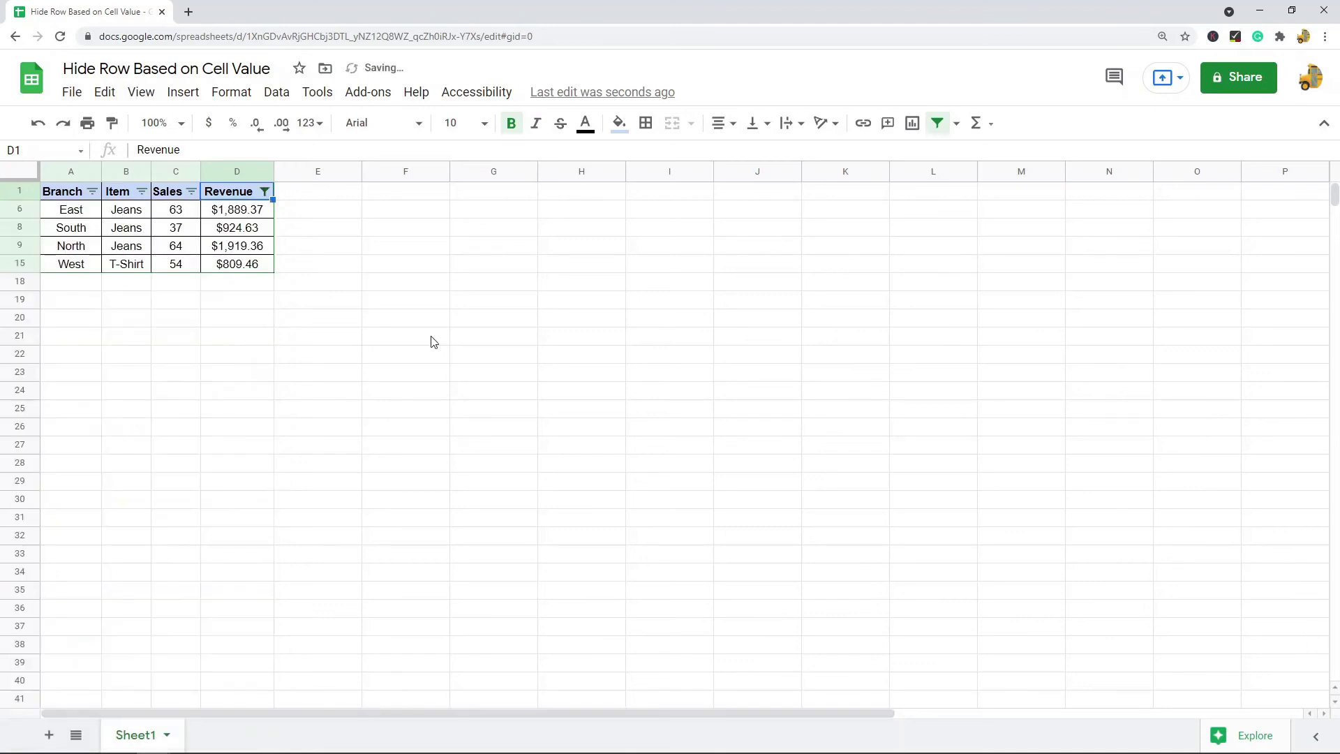
{"action": "left_click", "coordinate": [269, 373]}
{"action": "left_click_drag", "start_coordinate": [245, 269], "coordinate": [246, 211]}
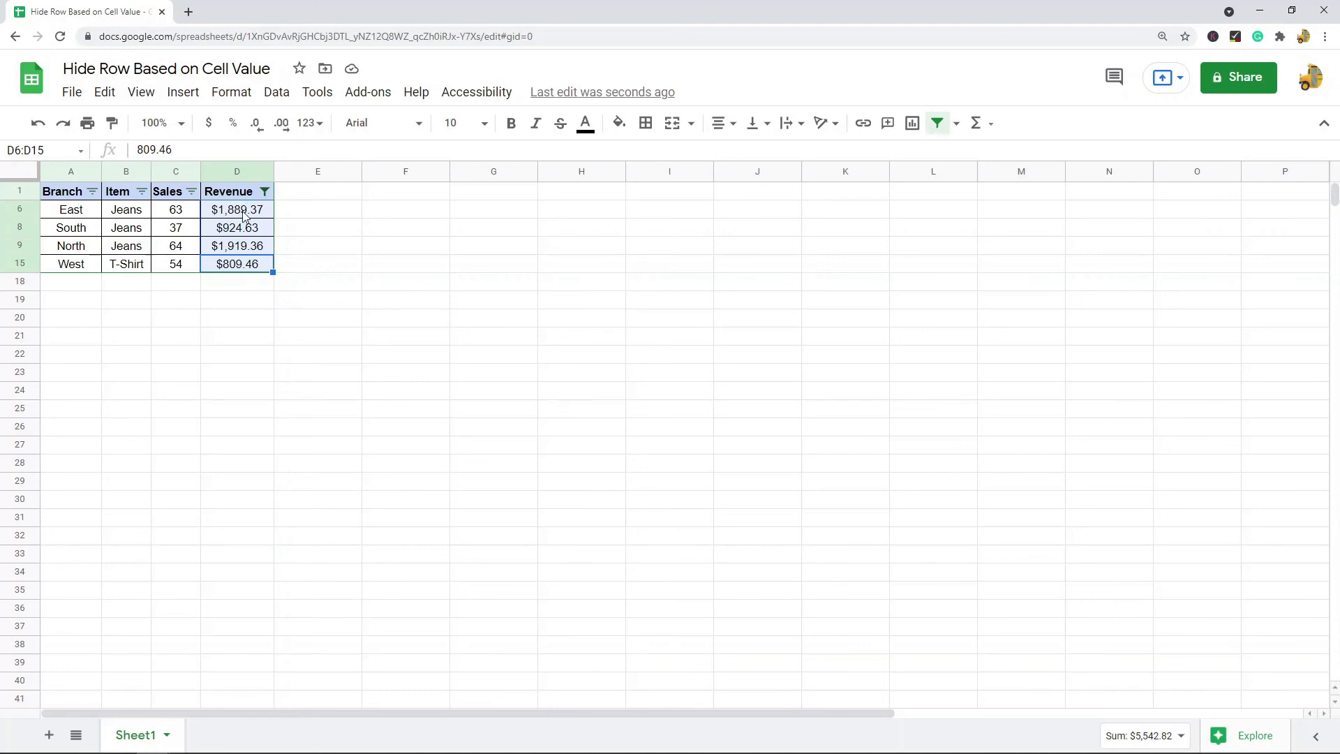
{"action": "left_click_drag", "start_coordinate": [241, 210], "coordinate": [242, 264]}
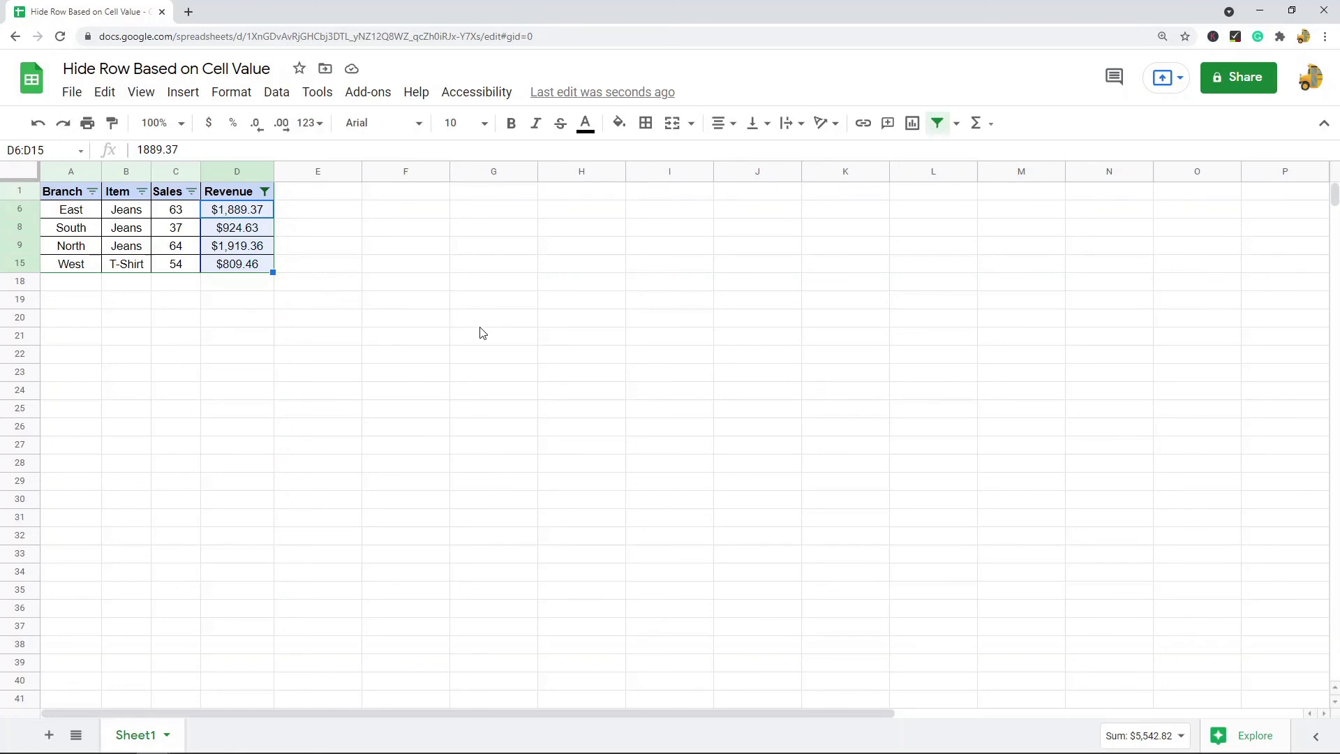